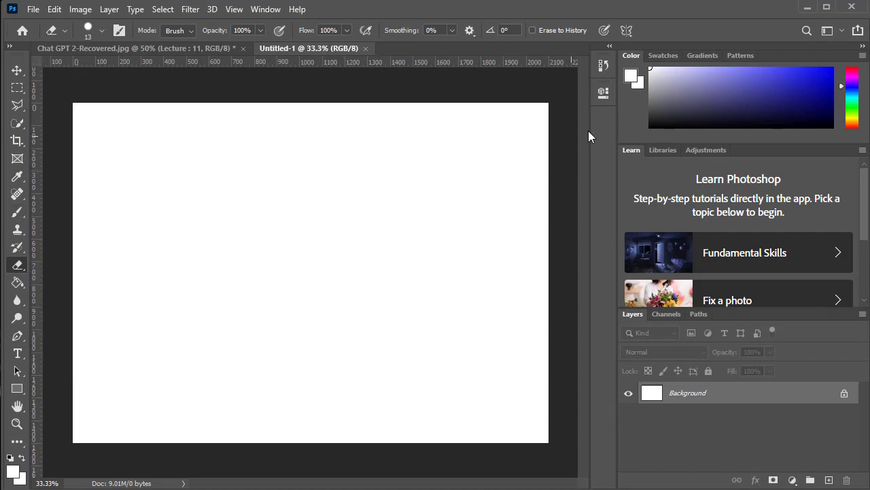
Pick a blue-violet foreground colour and enlarge the brush to 165 px
left_click_drag(754, 88, 773, 68)
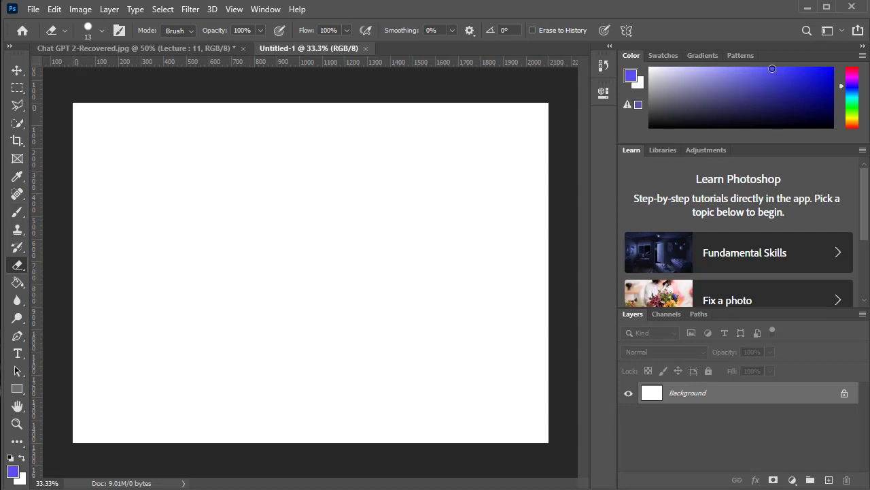
right_click(292, 238)
left_click(397, 274)
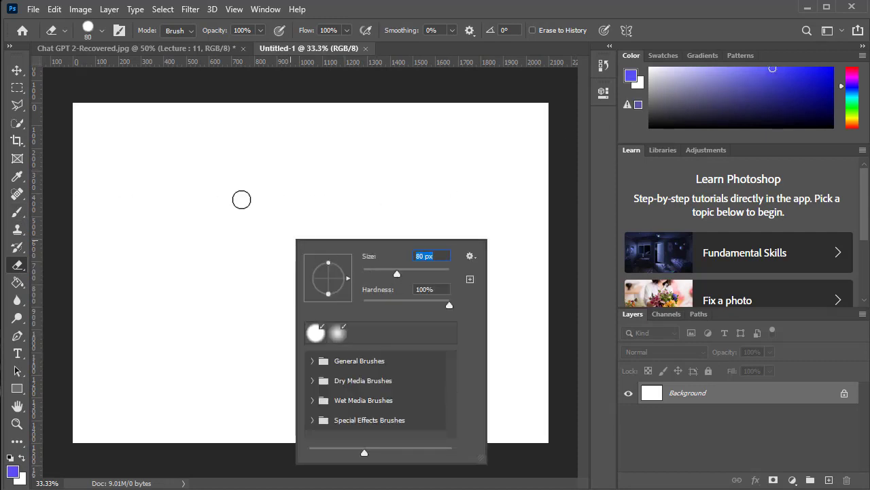
left_click_drag(397, 274, 421, 274)
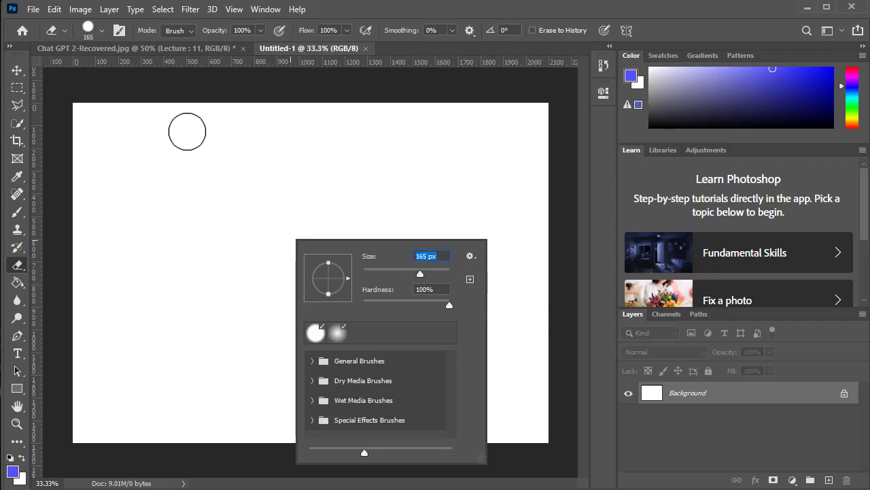
left_click(83, 112)
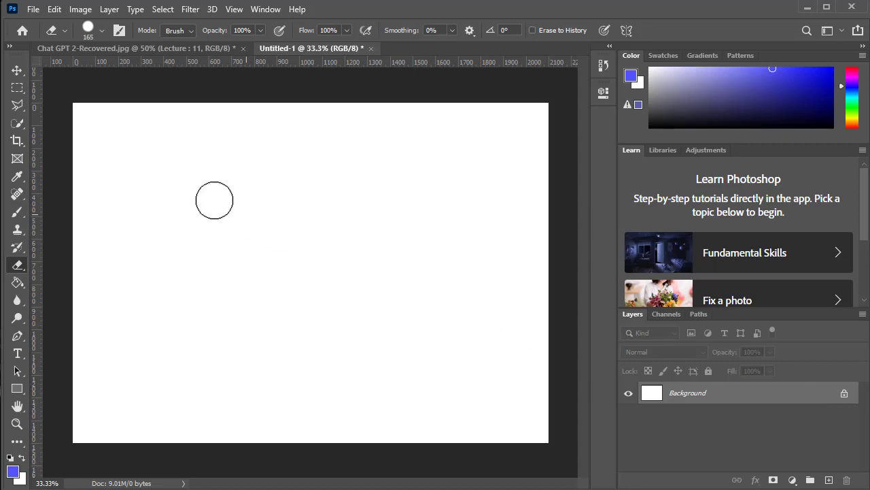
Paint thick blue-violet strokes over the upper half of the canvas with a 143 px brush
left_click(17, 211)
left_click(78, 121)
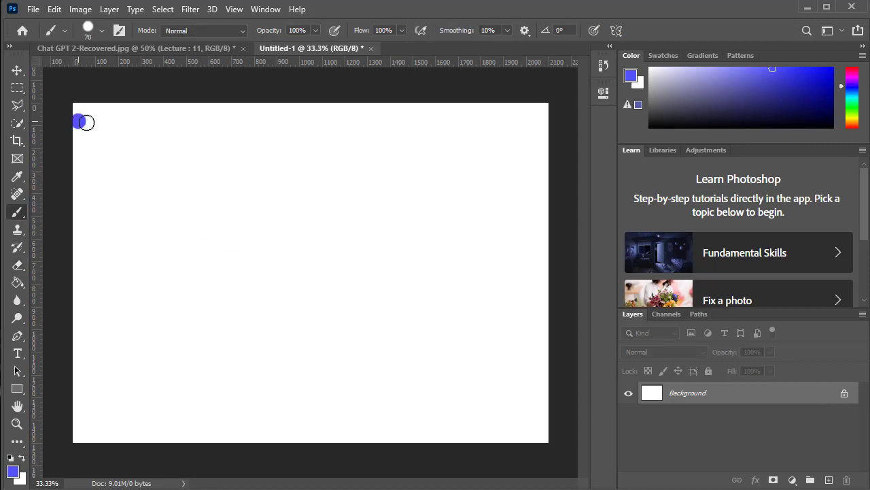
mouse_move(86, 121)
left_mouse_down()
mouse_move(582, 146)
mouse_move(123, 122)
left_mouse_up()
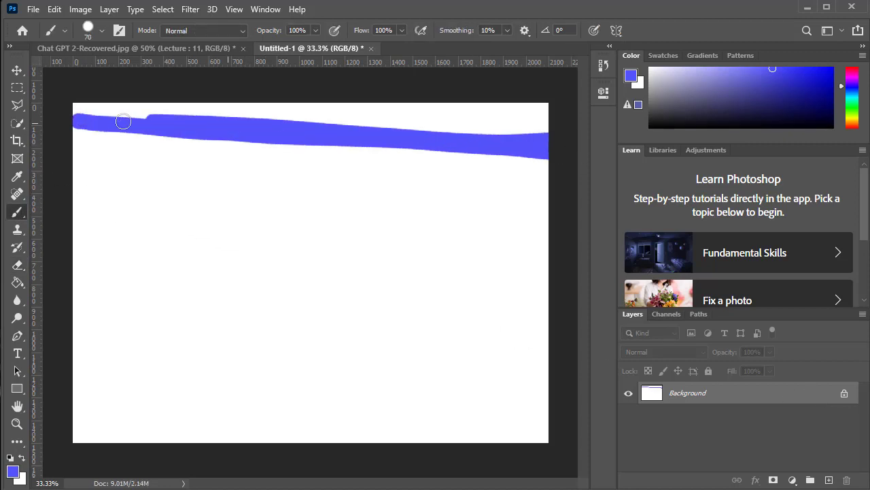
right_click(207, 197)
left_click_drag(334, 229, 348, 228)
mouse_move(75, 111)
left_mouse_down()
mouse_move(557, 112)
mouse_move(258, 130)
mouse_move(194, 157)
mouse_move(161, 142)
mouse_move(26, 144)
mouse_move(187, 198)
mouse_move(530, 197)
mouse_move(202, 247)
mouse_move(614, 265)
mouse_move(269, 247)
left_mouse_up()
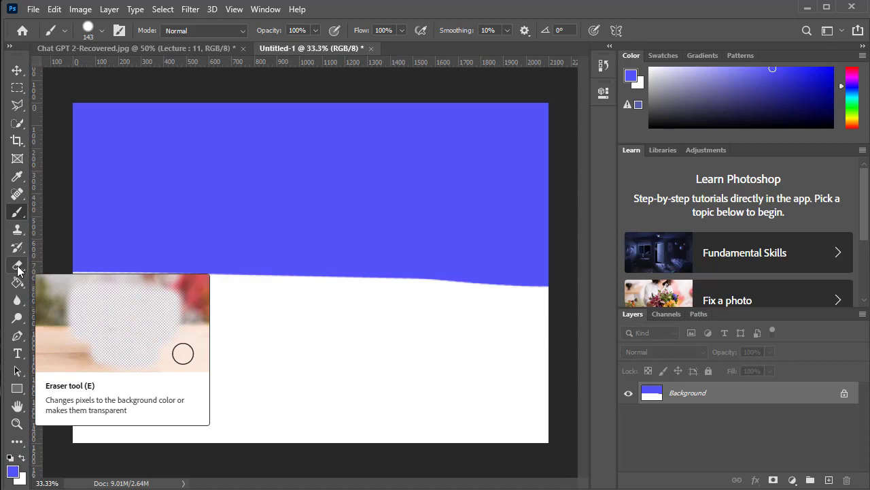
Select the Eraser tool and set its size to about 81 px
left_click(18, 268)
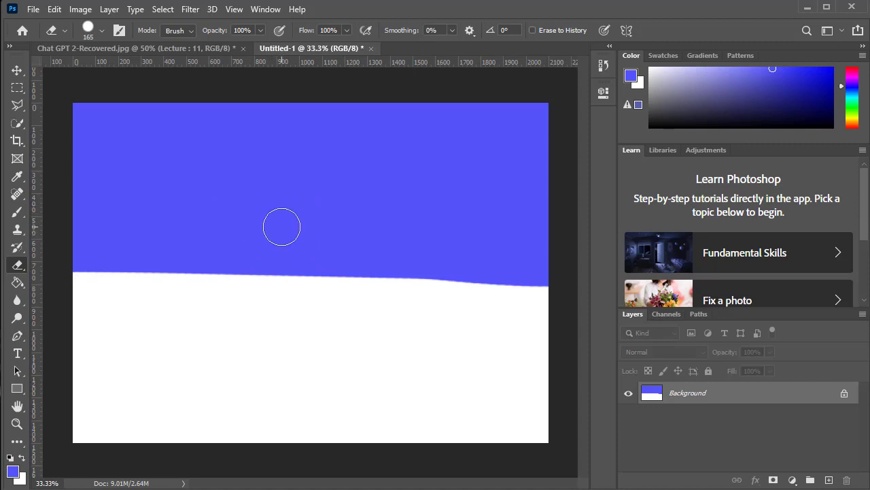
right_click(288, 201)
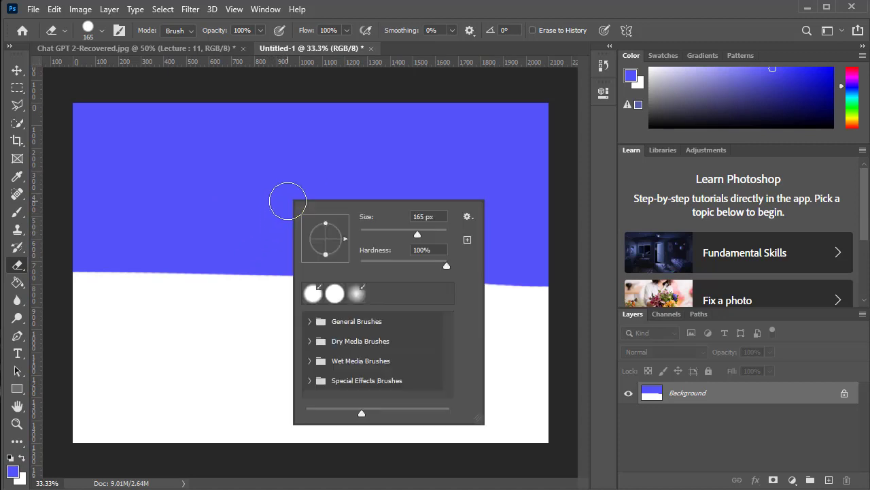
mouse_move(417, 235)
left_mouse_down()
mouse_move(387, 235)
mouse_move(435, 235)
left_mouse_up()
left_click_drag(368, 236, 395, 234)
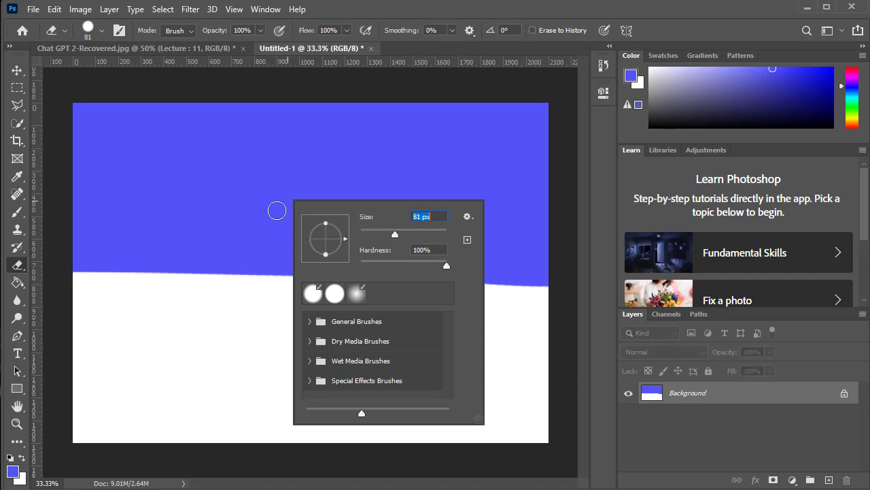
left_click(570, 308)
Erase the blue-violet strokes from right to top until the canvas is white again
mouse_move(552, 282)
left_mouse_down()
mouse_move(294, 281)
mouse_move(78, 265)
mouse_move(585, 265)
mouse_move(138, 268)
left_mouse_up()
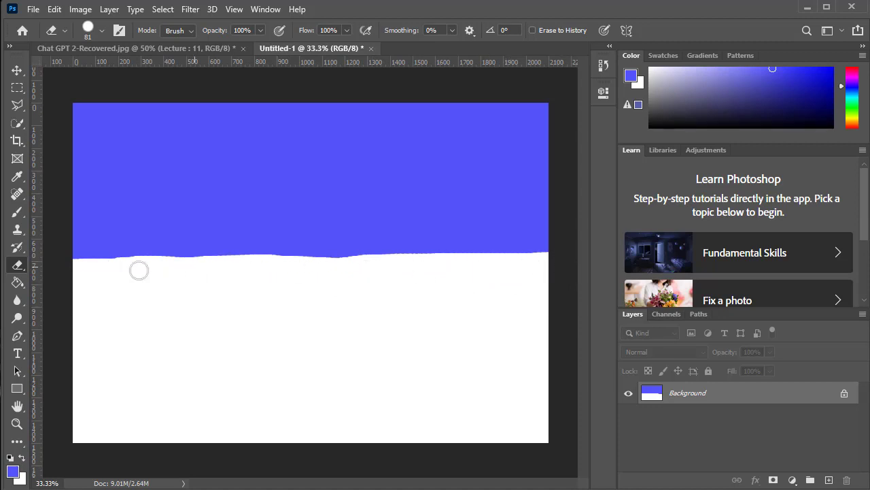
mouse_move(369, 254)
left_mouse_down()
mouse_move(590, 252)
mouse_move(112, 241)
mouse_move(140, 252)
mouse_move(126, 245)
mouse_move(152, 210)
mouse_move(73, 229)
mouse_move(125, 240)
mouse_move(238, 231)
mouse_move(312, 273)
left_mouse_up()
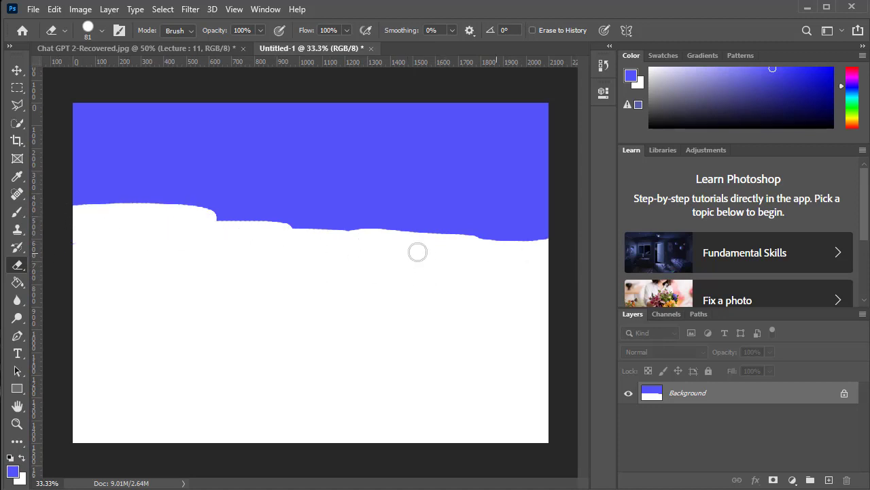
left_click_drag(416, 250, 458, 243)
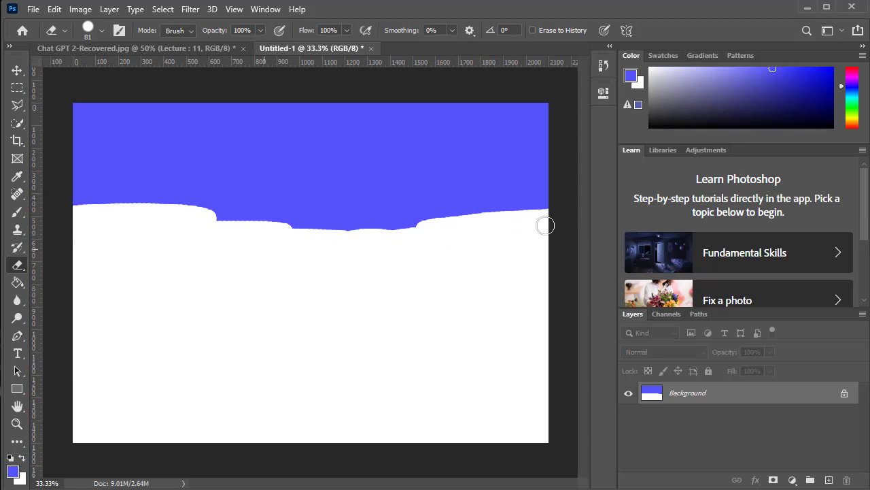
mouse_move(544, 225)
left_mouse_down()
mouse_move(204, 199)
mouse_move(414, 229)
mouse_move(565, 202)
mouse_move(493, 186)
mouse_move(451, 200)
mouse_move(476, 189)
mouse_move(392, 178)
mouse_move(516, 178)
mouse_move(381, 176)
mouse_move(86, 201)
mouse_move(268, 185)
mouse_move(181, 156)
mouse_move(392, 176)
left_mouse_up()
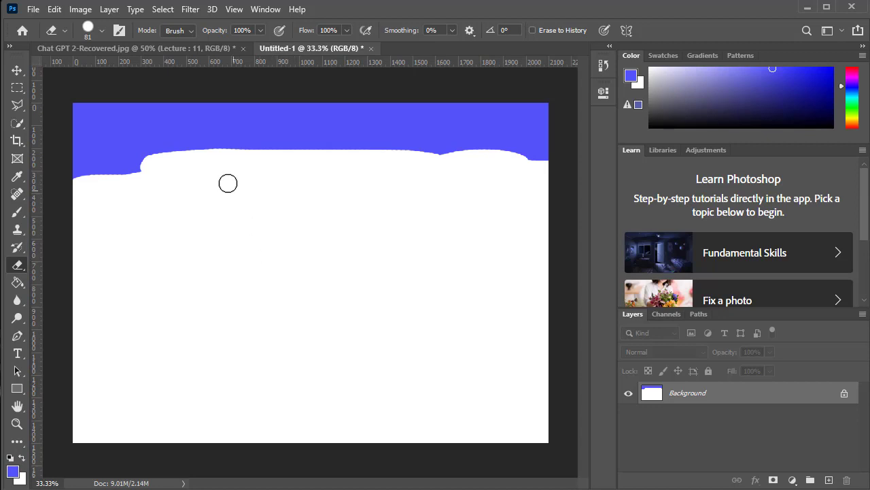
mouse_move(200, 140)
left_mouse_down()
mouse_move(303, 134)
mouse_move(210, 130)
mouse_move(85, 148)
mouse_move(68, 171)
mouse_move(93, 173)
mouse_move(58, 140)
left_mouse_up()
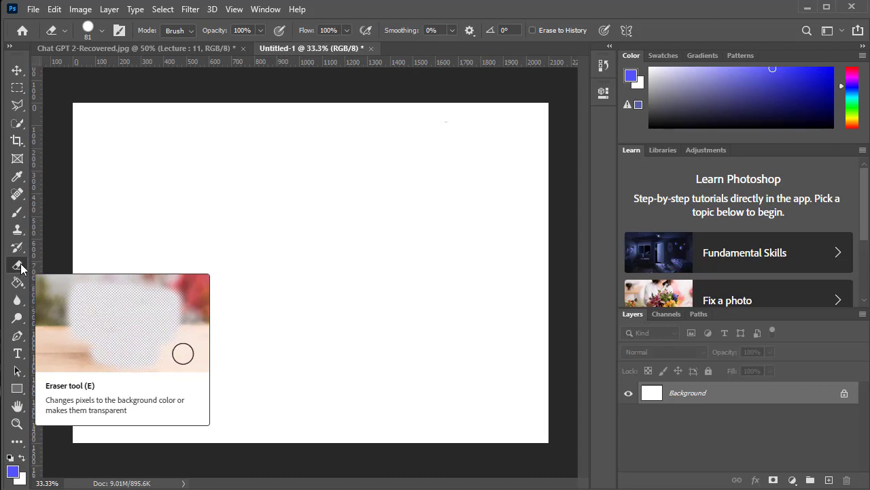
Switch to the Background Eraser Tool, with Contiguous limits and 50% tolerance
right_click(21, 267)
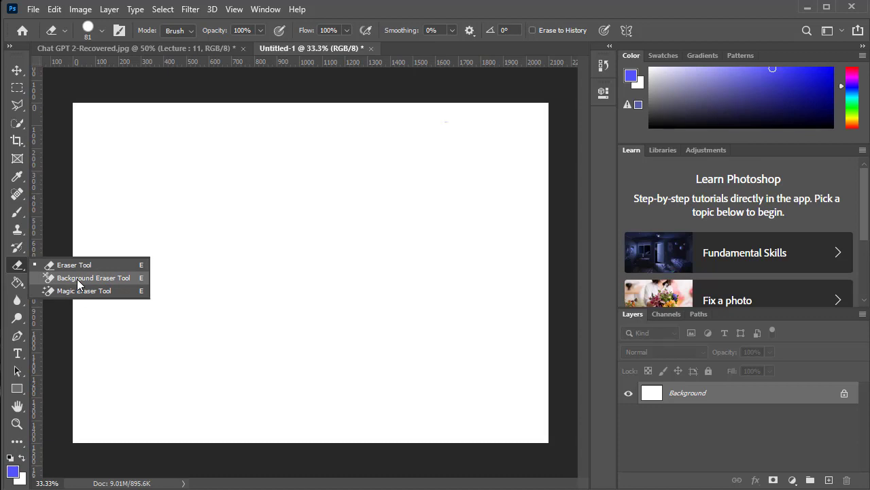
left_click(77, 278)
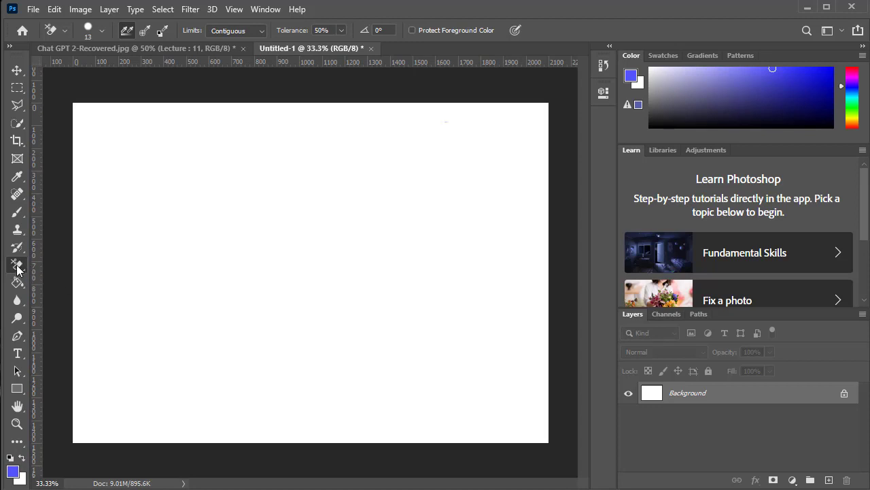
Set the Background Eraser to 134 px and erase a ragged transparent band along the canvas top
right_click(223, 211)
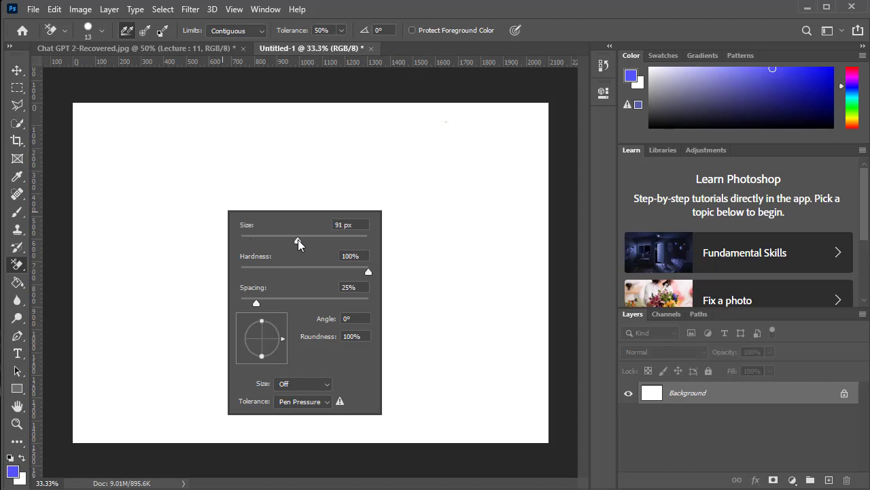
left_click_drag(298, 239, 315, 238)
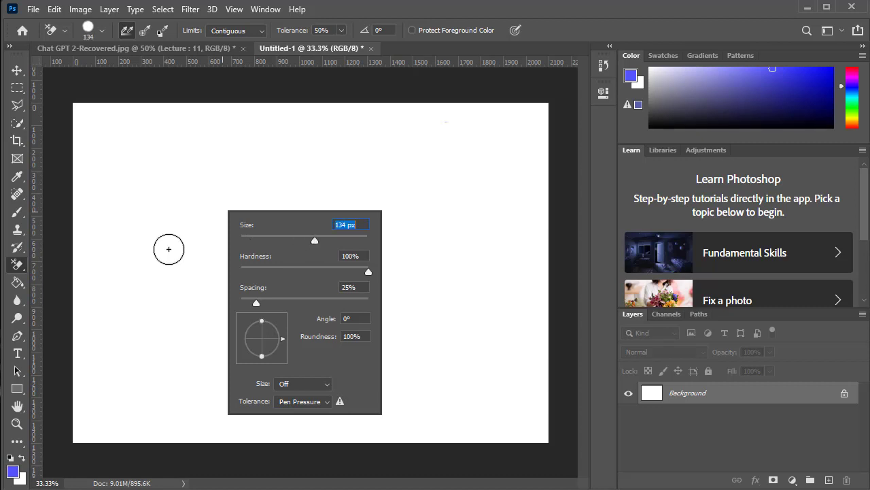
mouse_move(546, 109)
left_mouse_down()
mouse_move(123, 102)
mouse_move(224, 113)
mouse_move(557, 120)
mouse_move(66, 132)
mouse_move(551, 135)
mouse_move(127, 130)
mouse_move(64, 140)
mouse_move(121, 148)
mouse_move(542, 148)
left_mouse_up()
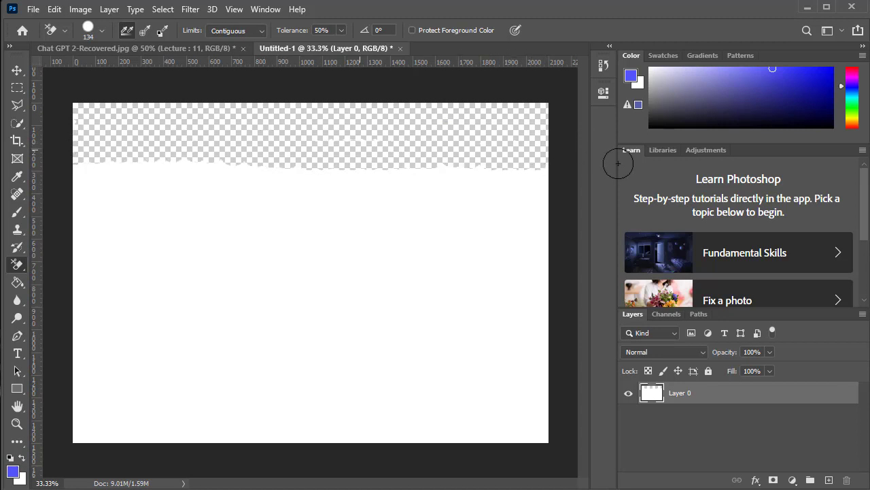
mouse_move(618, 164)
left_mouse_down()
mouse_move(272, 175)
mouse_move(271, 196)
mouse_move(72, 151)
mouse_move(138, 142)
left_mouse_up()
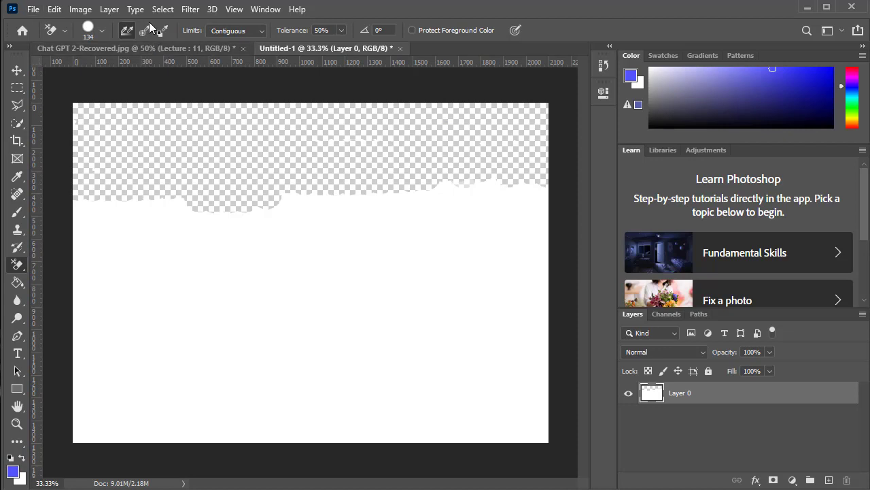
Open image 7.JPG from the Music folder as a new document
left_click(36, 11)
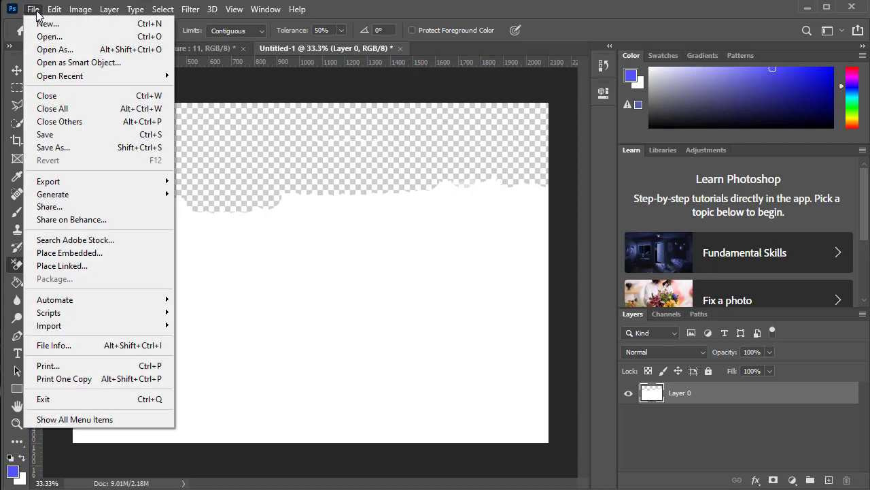
left_click(39, 37)
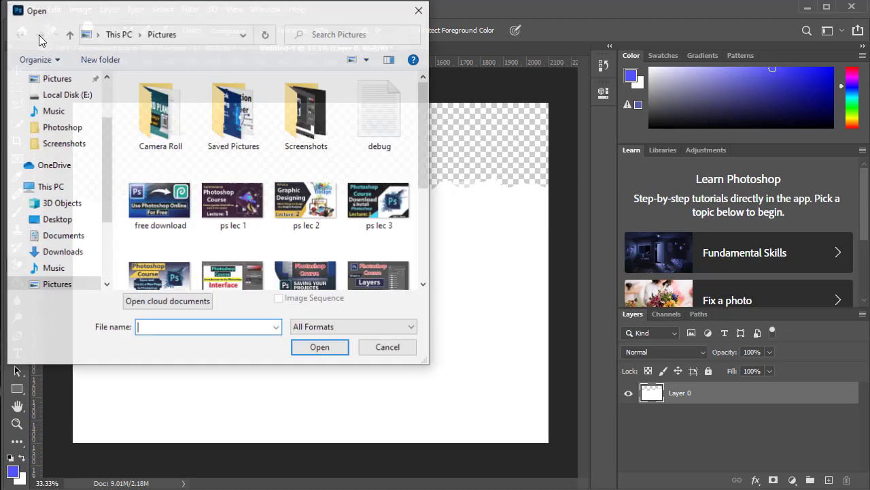
left_click(74, 271)
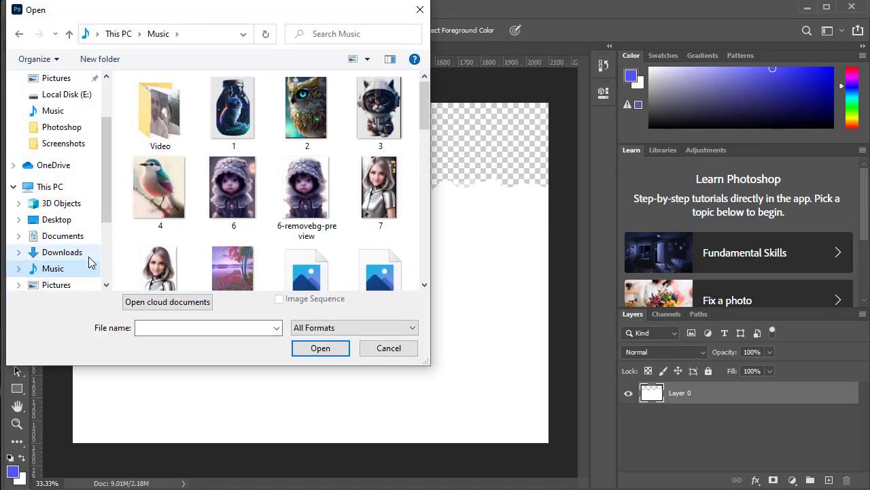
mouse_move(159, 269)
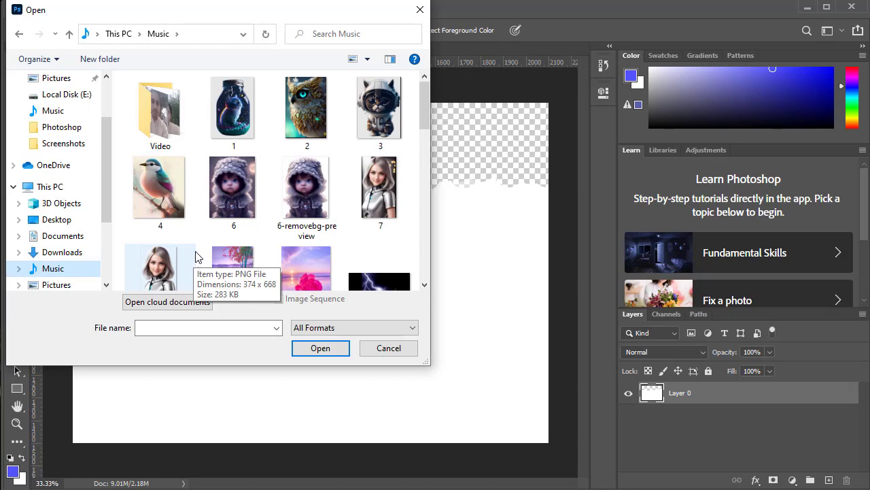
scroll(202, 246, "down", 3)
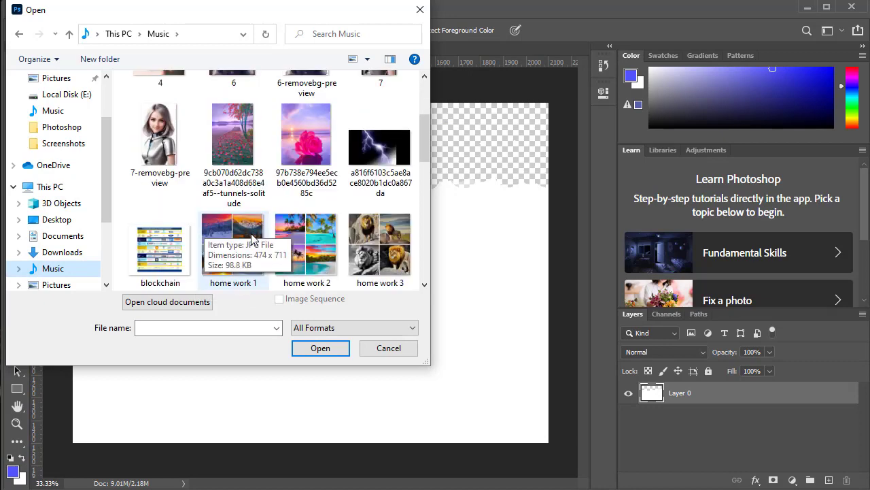
scroll(259, 235, "down", 3)
scroll(272, 225, "up", 9)
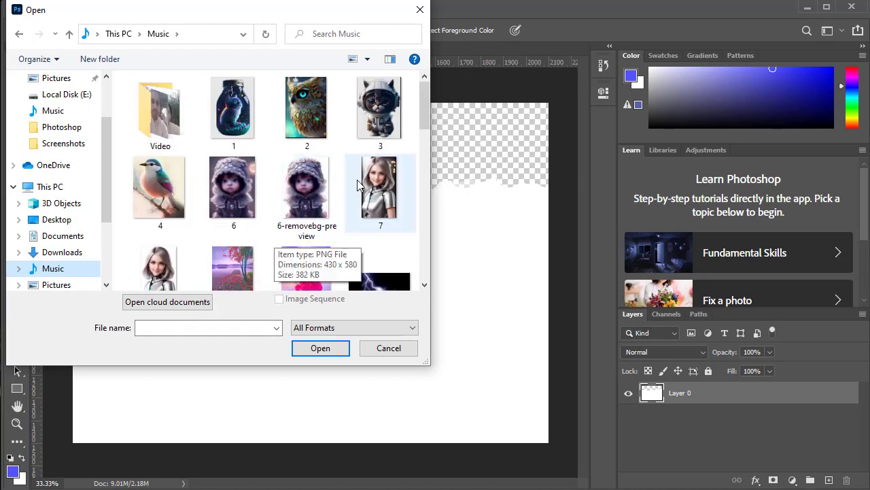
double_click(378, 170)
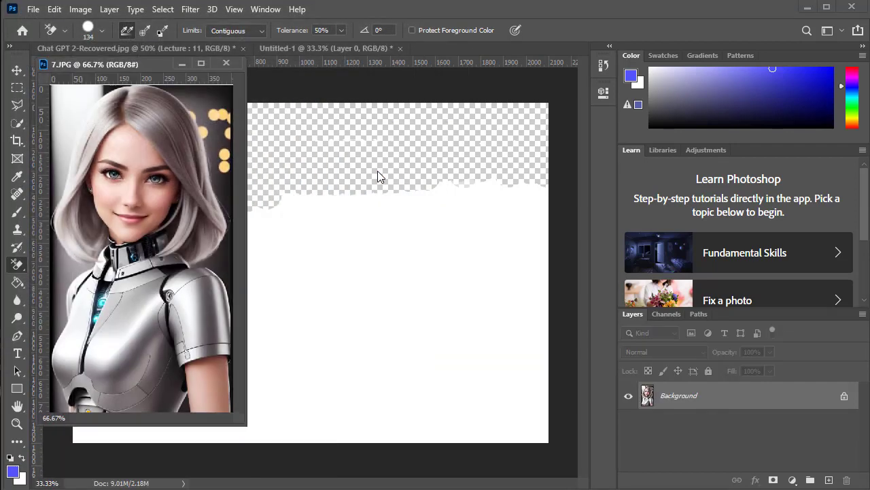
Dock 7.JPG as a tab and erase background at the top right and beside the shoulder
left_click_drag(160, 69, 201, 51)
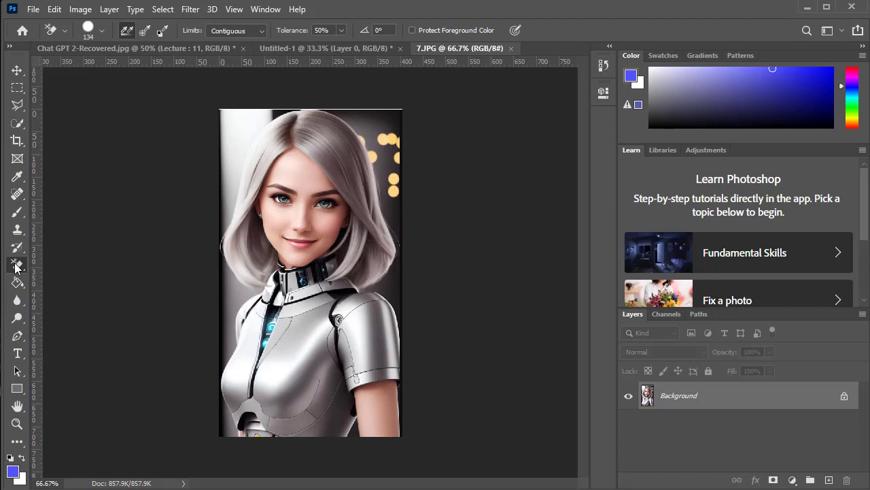
right_click(18, 265)
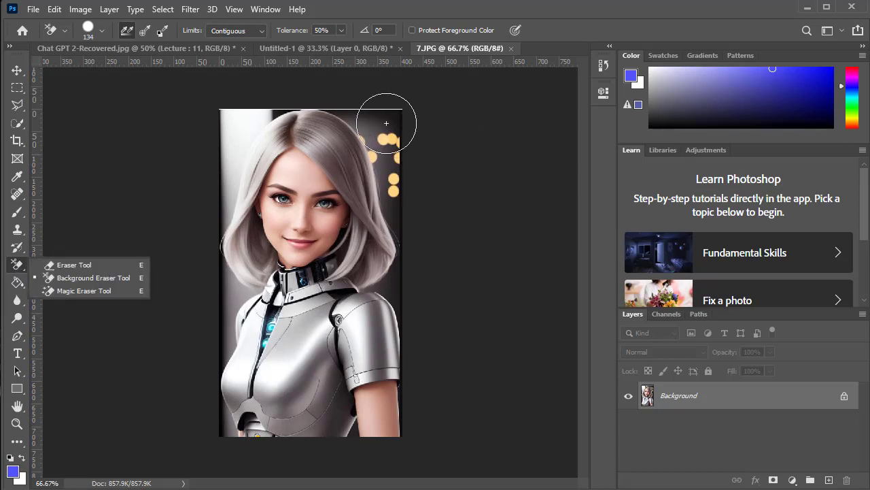
mouse_move(386, 123)
left_mouse_down()
mouse_move(394, 159)
mouse_move(386, 188)
mouse_move(402, 194)
mouse_move(406, 223)
mouse_move(400, 343)
left_mouse_up()
left_click_drag(243, 126, 239, 157)
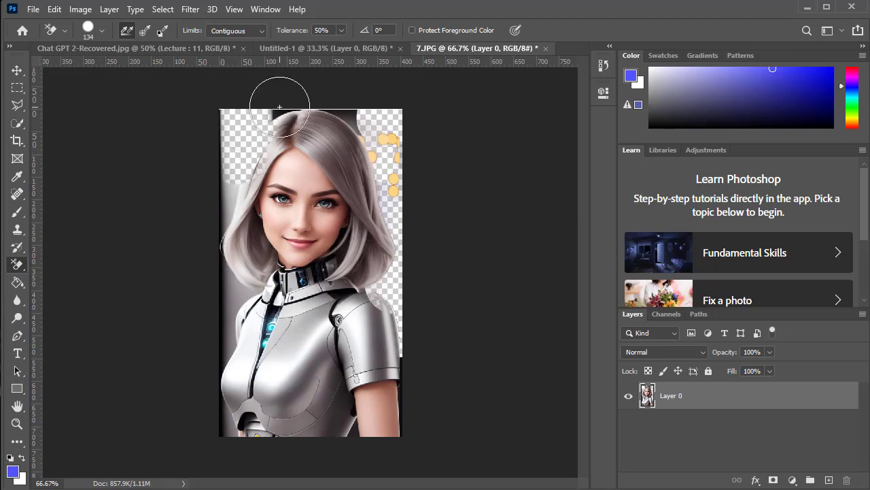
Redo the top-left background erasure and clear around the hair with a 46 px brush
key("ctrl+z")
key("ctrl+z")
mouse_move(279, 107)
left_mouse_down()
mouse_move(224, 135)
mouse_move(235, 143)
mouse_move(225, 184)
mouse_move(220, 174)
mouse_move(233, 186)
left_mouse_up()
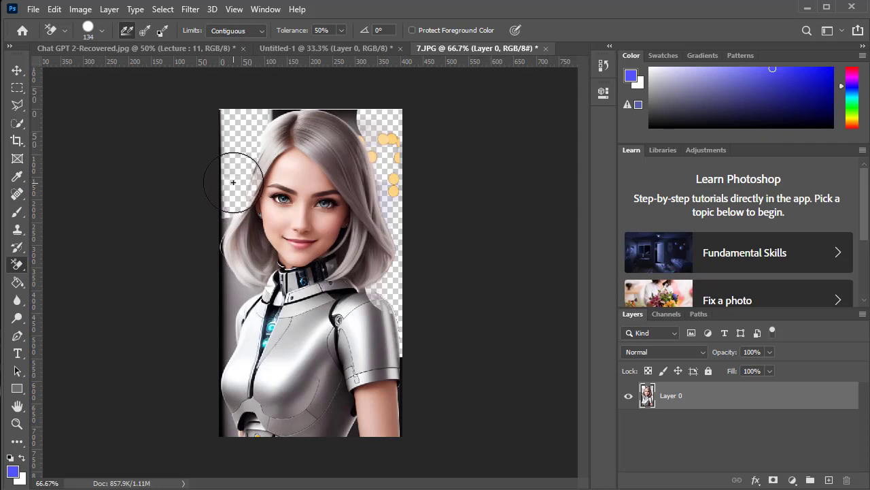
key("bracketleft")
key("bracketleft")
key("bracketleft")
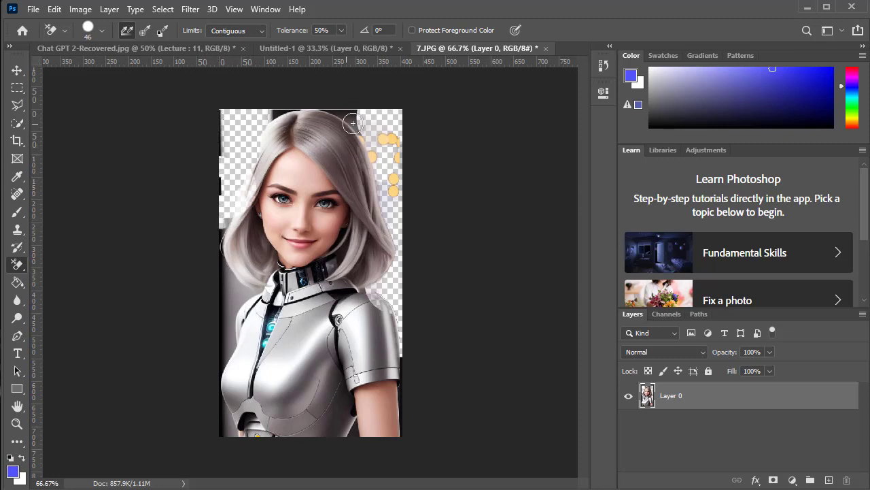
mouse_move(338, 109)
left_mouse_down()
mouse_move(383, 153)
mouse_move(398, 144)
mouse_move(373, 157)
mouse_move(343, 114)
left_mouse_up()
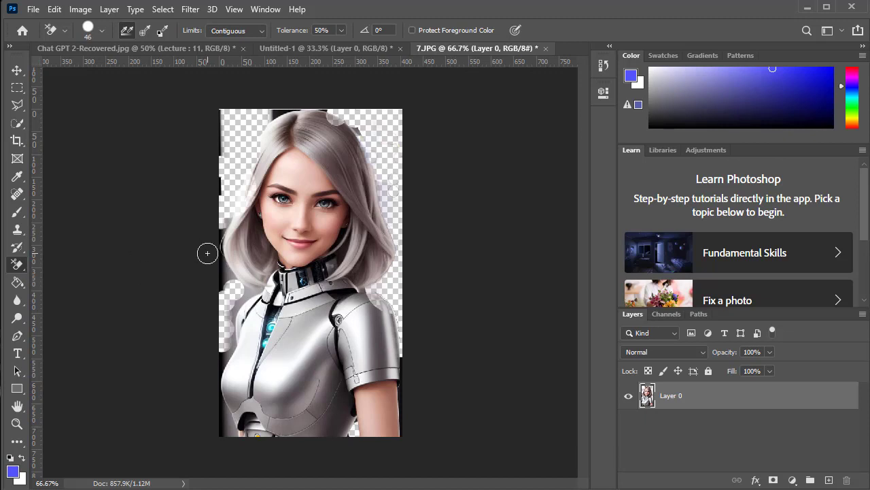
Back on Untitled-1, erase wavy transparent strips across the middle of the white area
left_click(346, 47)
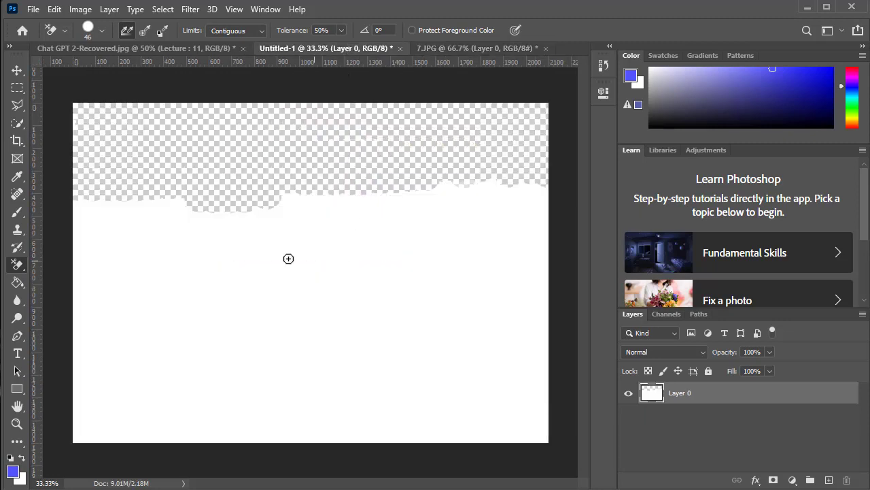
left_click_drag(284, 251, 197, 257)
mouse_move(463, 276)
left_mouse_down()
mouse_move(260, 288)
mouse_move(429, 266)
mouse_move(471, 235)
mouse_move(288, 236)
mouse_move(348, 245)
mouse_move(360, 221)
mouse_move(436, 219)
left_mouse_up()
Place blue Franklin Gothic Heavy 'Lorem Ipsum' text in the lower right of the canvas
left_click(17, 353)
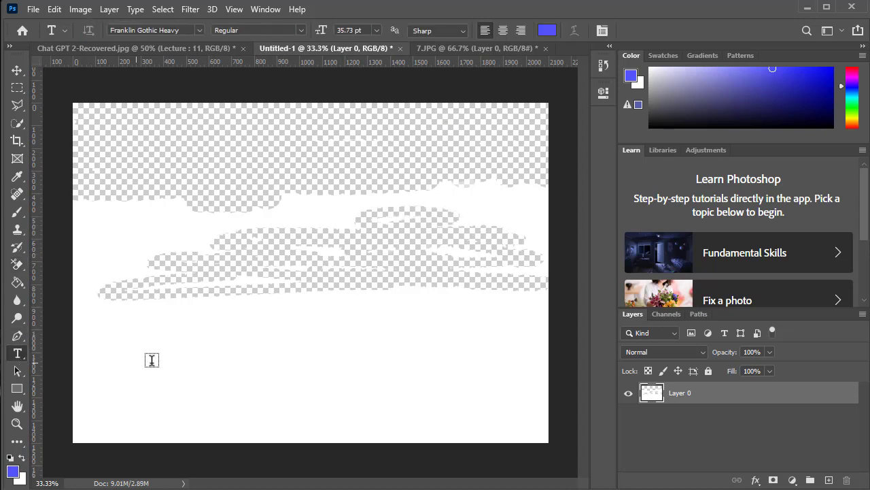
left_click(292, 351)
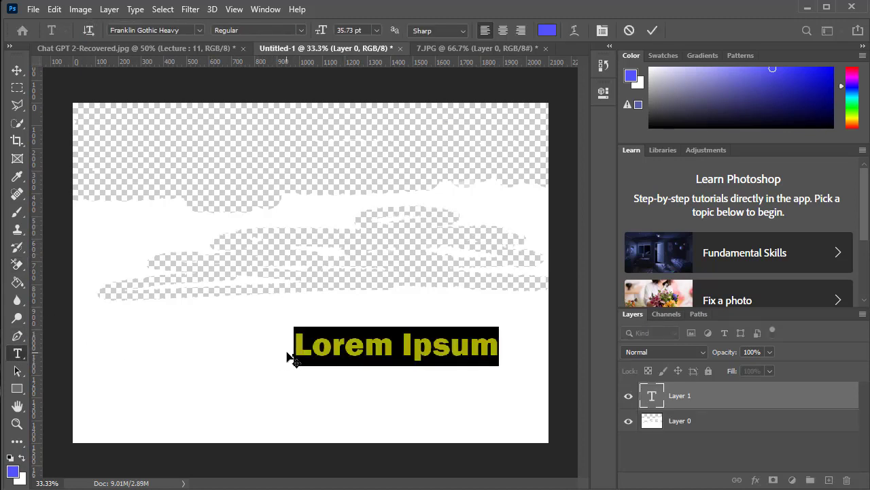
left_click_drag(287, 352, 294, 351)
left_click(302, 348)
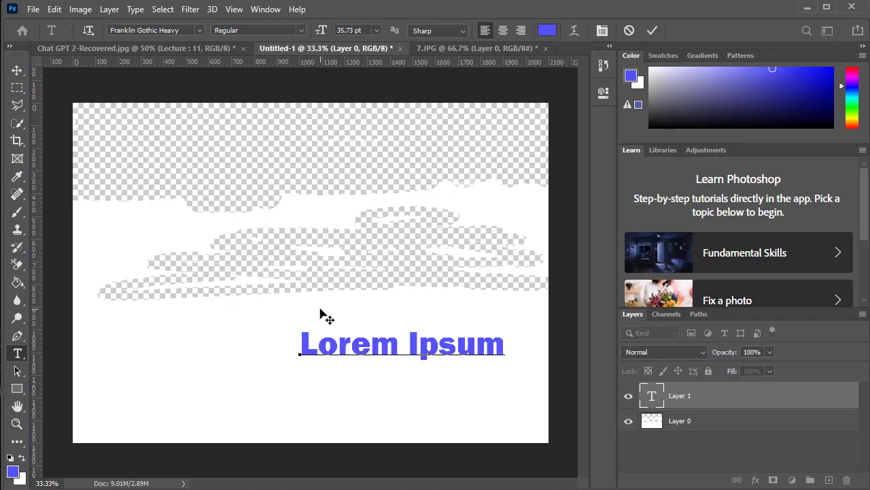
Set the Background Eraser to 126 px on Layer 0 and erase the white around Lorem Ipsum
left_click(19, 265)
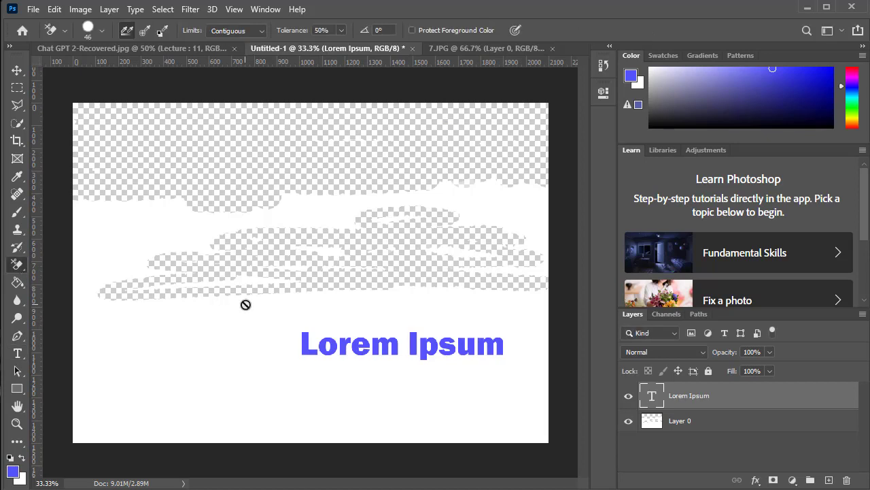
right_click(257, 308)
left_click(345, 337)
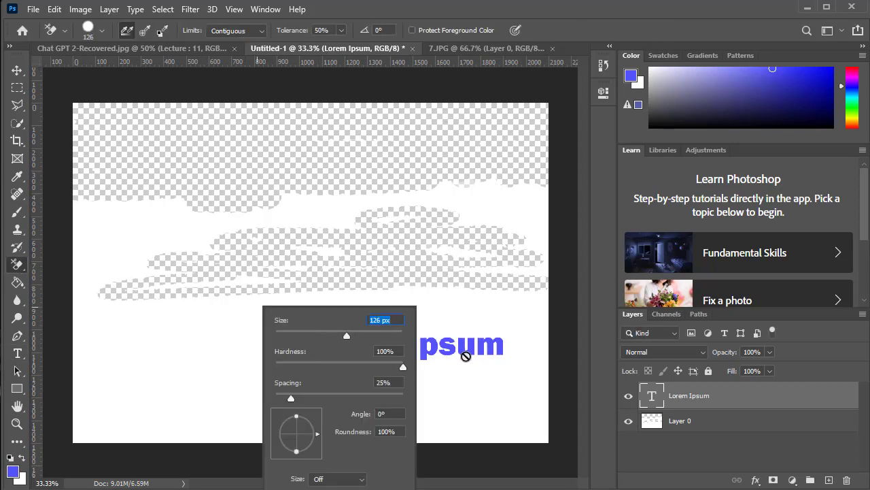
left_click(703, 420)
mouse_move(501, 355)
left_mouse_down()
mouse_move(313, 342)
mouse_move(412, 352)
mouse_move(367, 363)
mouse_move(326, 356)
mouse_move(524, 322)
mouse_move(325, 340)
mouse_move(251, 332)
mouse_move(410, 418)
mouse_move(531, 369)
left_mouse_up()
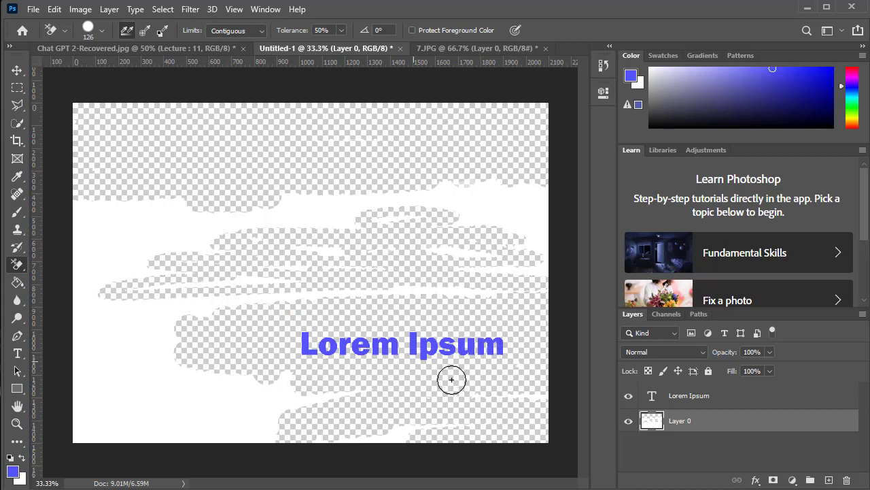
Erase the remaining white along the bottom left and across the upper band
mouse_move(450, 377)
left_mouse_down()
mouse_move(470, 384)
mouse_move(426, 393)
mouse_move(252, 354)
mouse_move(385, 408)
mouse_move(307, 443)
mouse_move(440, 435)
mouse_move(412, 424)
mouse_move(111, 431)
mouse_move(347, 426)
mouse_move(236, 357)
mouse_move(206, 363)
mouse_move(95, 349)
mouse_move(124, 324)
mouse_move(162, 311)
mouse_move(319, 295)
mouse_move(596, 313)
mouse_move(419, 292)
mouse_move(375, 276)
left_mouse_up()
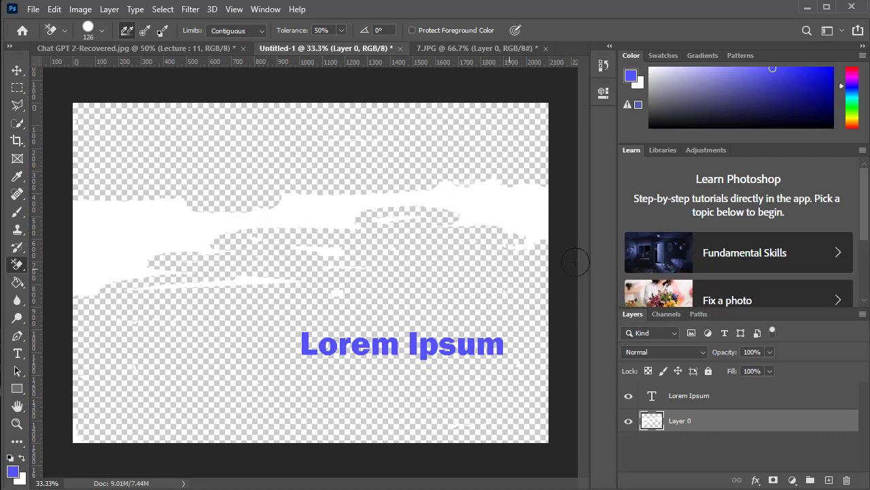
mouse_move(582, 263)
left_mouse_down()
mouse_move(361, 224)
mouse_move(286, 264)
mouse_move(307, 290)
mouse_move(342, 305)
left_mouse_up()
right_click(350, 305)
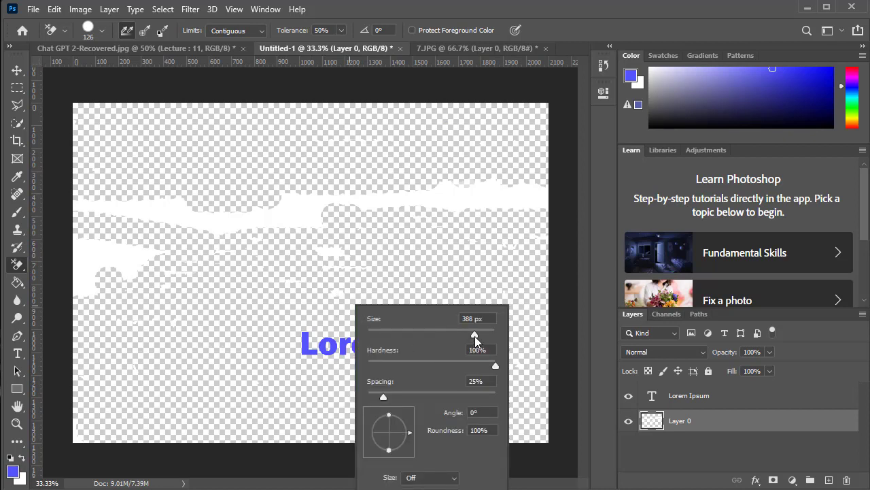
mouse_move(274, 224)
left_mouse_down()
mouse_move(110, 224)
mouse_move(501, 200)
mouse_move(328, 195)
mouse_move(417, 255)
mouse_move(373, 303)
mouse_move(115, 232)
left_mouse_up()
left_click(19, 70)
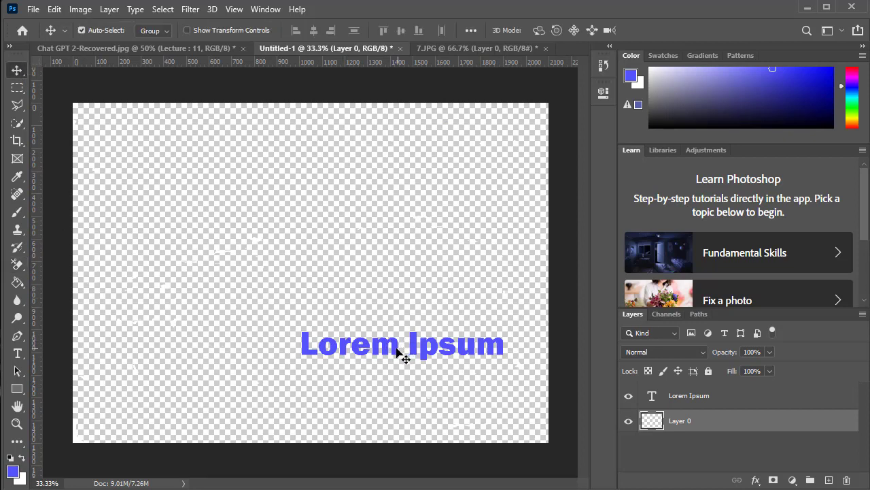
Reposition the Lorem Ipsum text and open the pink rose-at-sunset photo
mouse_move(401, 353)
left_mouse_down()
mouse_move(346, 324)
mouse_move(327, 336)
left_mouse_up()
left_click(32, 9)
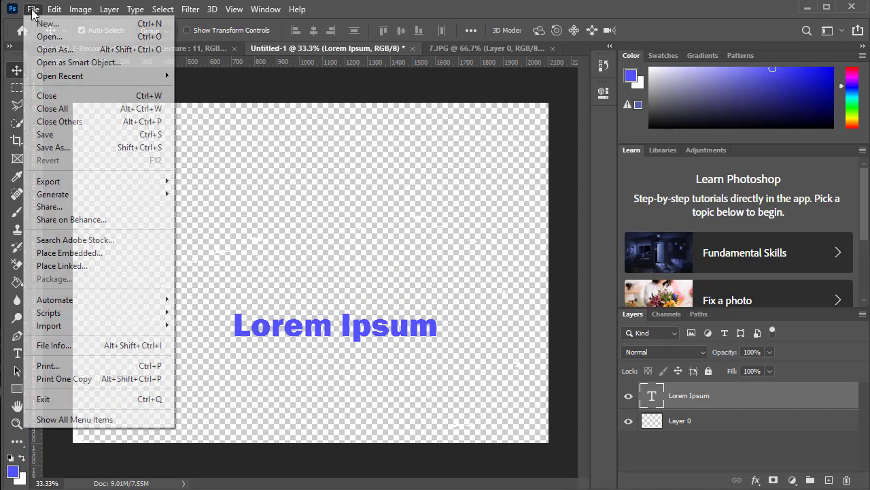
left_click(49, 36)
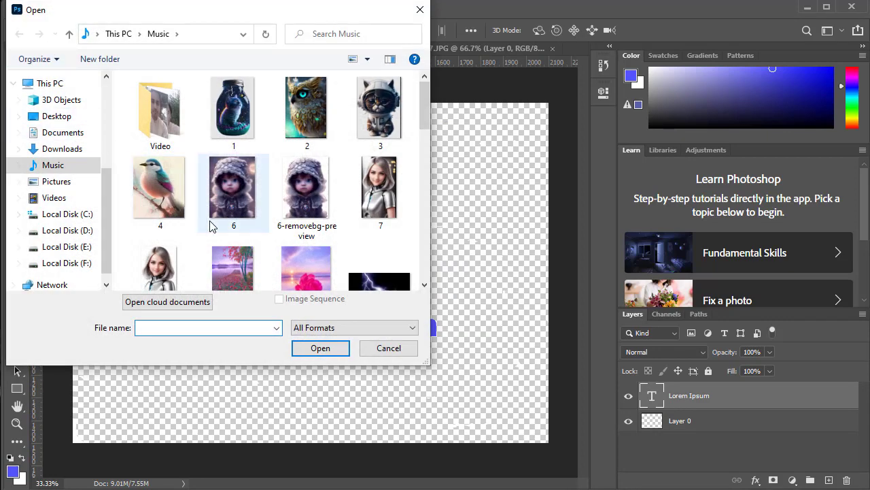
double_click(304, 262)
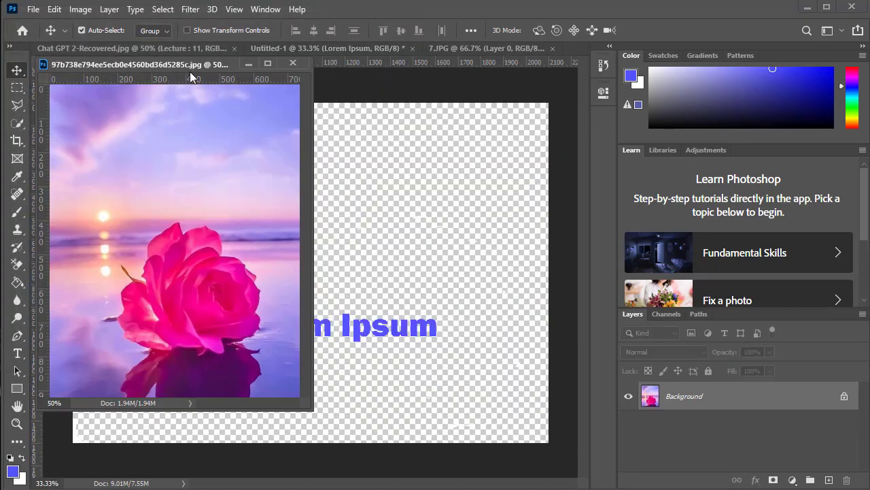
Dock the rose photo as a tab and drag it onto Untitled-1 as Layer 1
left_click_drag(182, 68, 242, 50)
left_click_drag(243, 50, 246, 52)
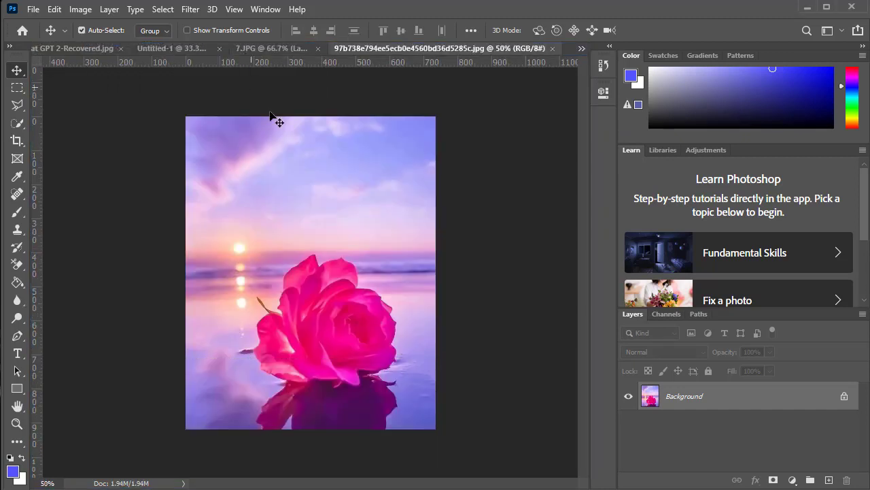
mouse_move(319, 184)
left_mouse_down()
mouse_move(201, 77)
mouse_move(352, 340)
mouse_move(357, 322)
mouse_move(333, 338)
left_mouse_up()
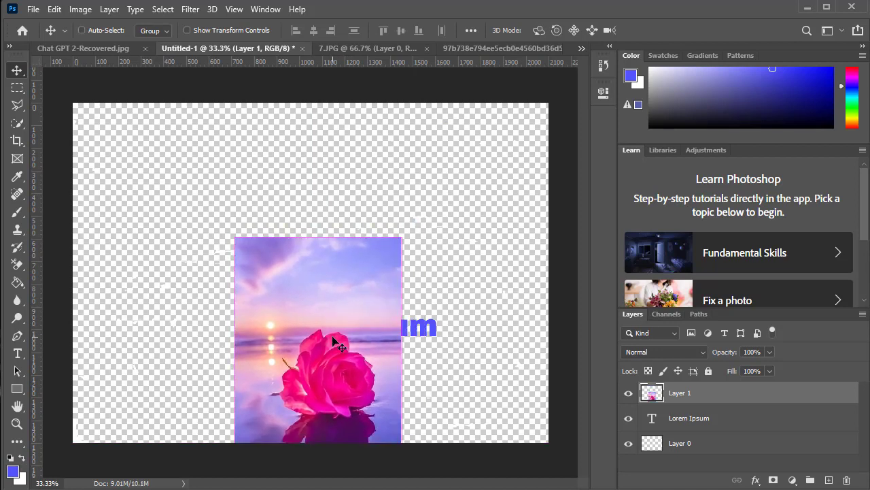
Scale the rose photo to about 174% with Free Transform, shift it down, and commit it
key("ctrl+t")
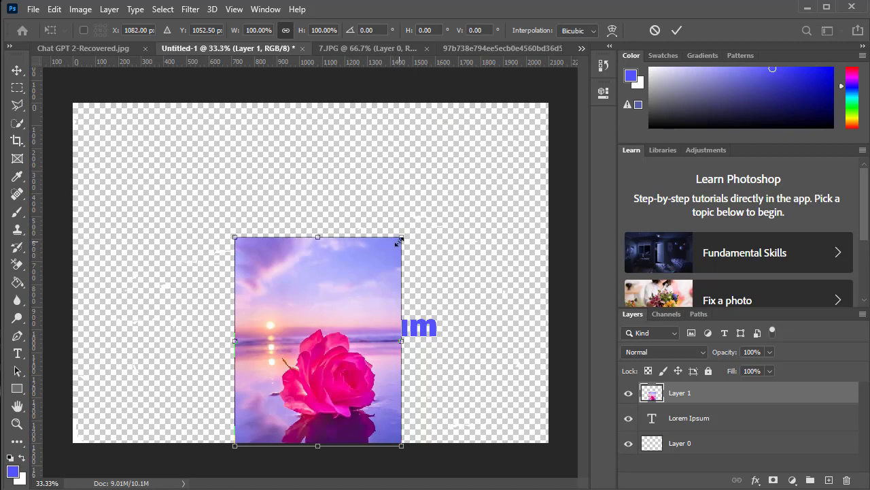
left_click_drag(401, 238, 521, 84)
mouse_move(451, 218)
left_mouse_down()
mouse_move(453, 234)
mouse_move(437, 234)
left_mouse_up()
left_click(18, 71)
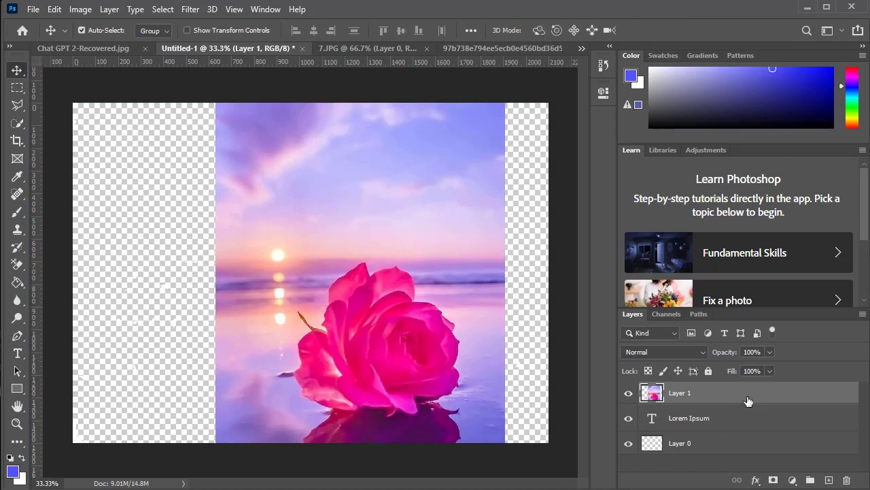
left_click_drag(748, 402, 747, 404)
left_click_drag(733, 394, 733, 394)
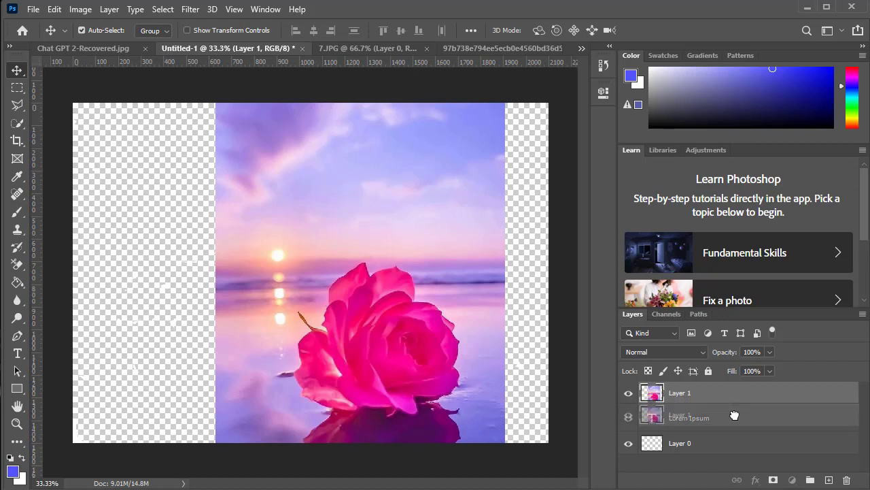
Put Layer 1 below Lorem Ipsum and move the blue text up and left into the sky
left_click_drag(733, 394, 734, 426)
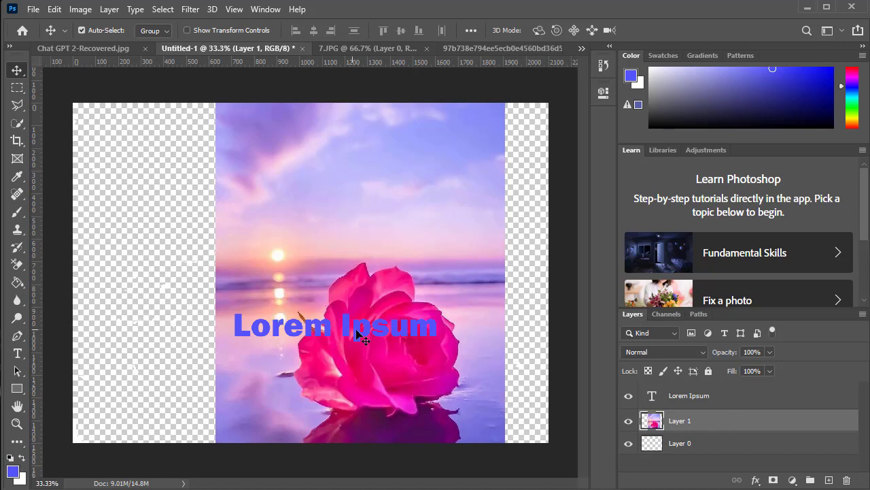
left_click_drag(359, 334, 393, 196)
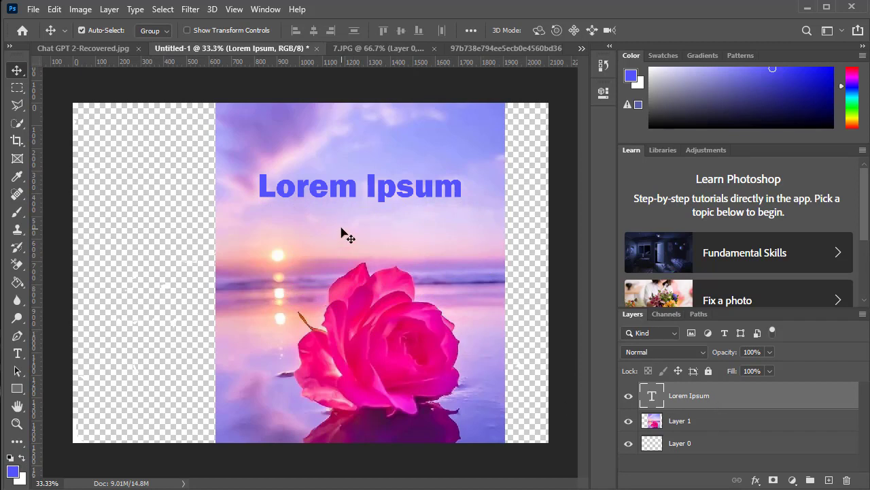
mouse_move(383, 194)
left_mouse_down()
mouse_move(388, 156)
mouse_move(383, 198)
left_mouse_up()
left_click_drag(432, 292, 410, 293)
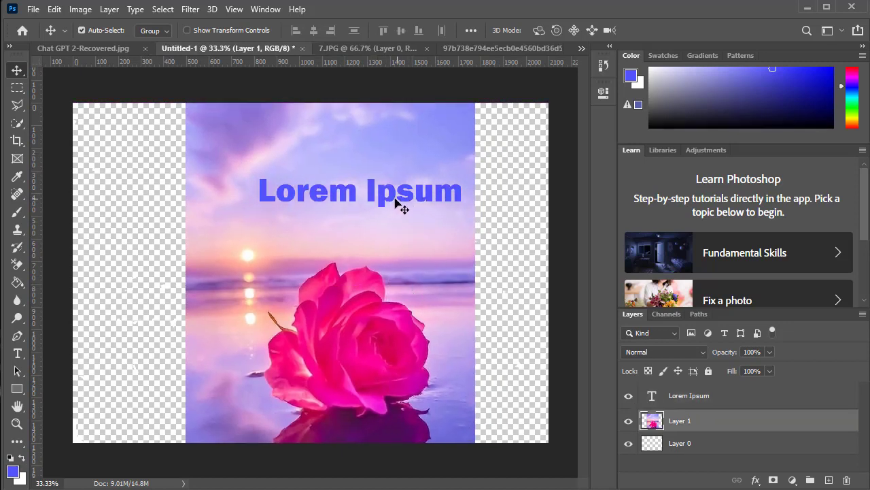
left_click_drag(391, 202, 348, 198)
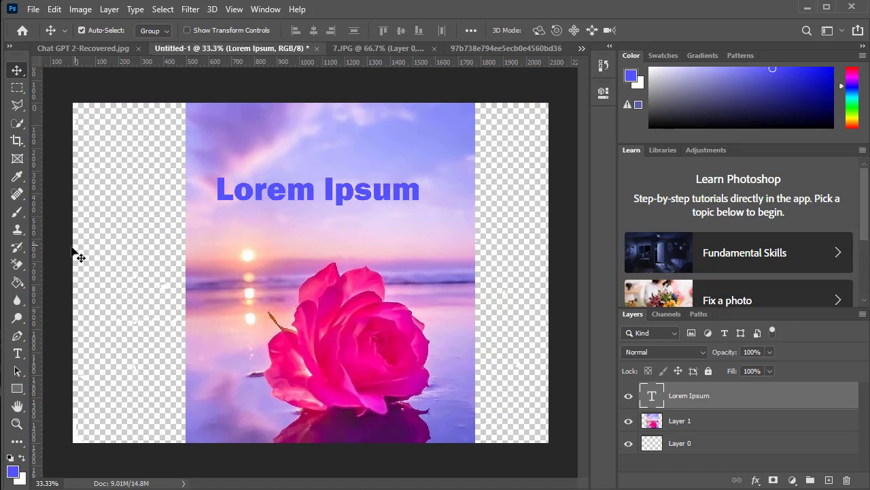
left_click(19, 264)
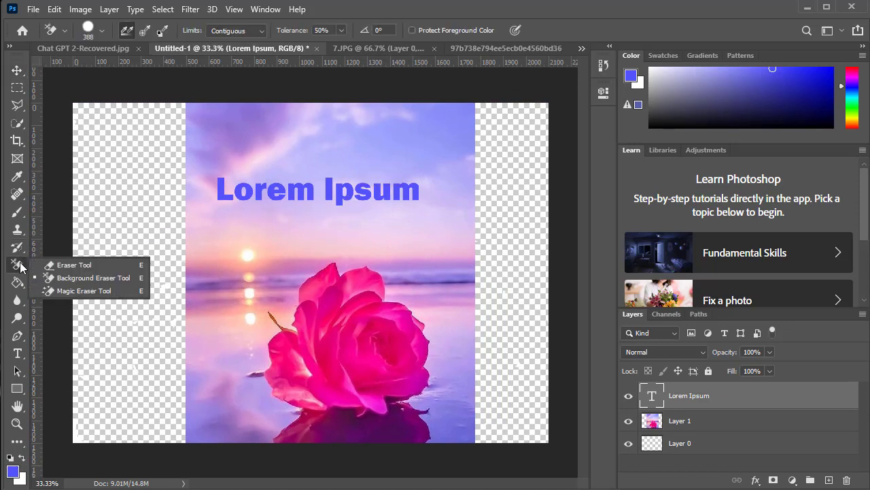
Pick the Background Eraser and accept rasterizing the Lorem Ipsum type layer
left_click(118, 278)
left_click(129, 217)
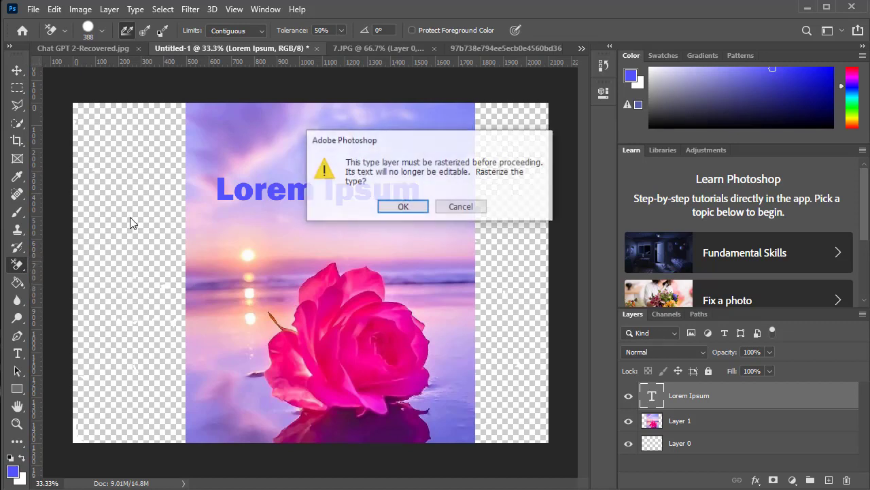
left_click(398, 209)
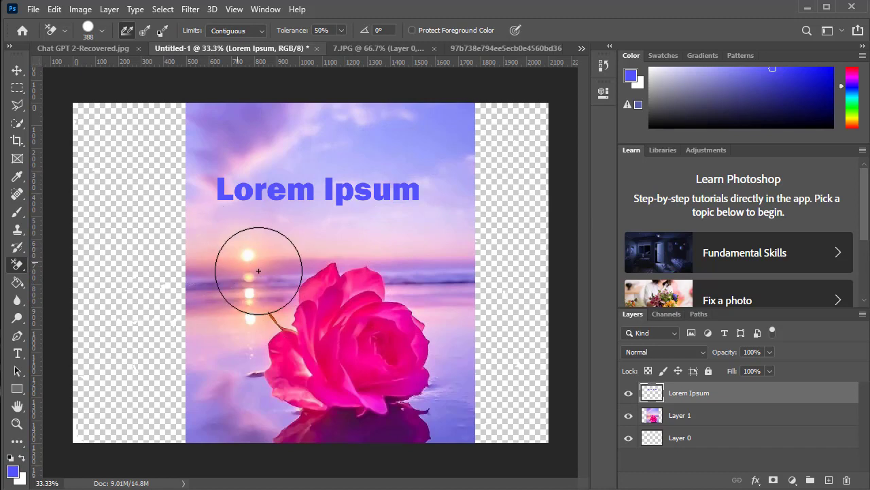
With the Eraser Tool on Layer 1, erase sky patches below the Lorem Ipsum text
right_click(17, 264)
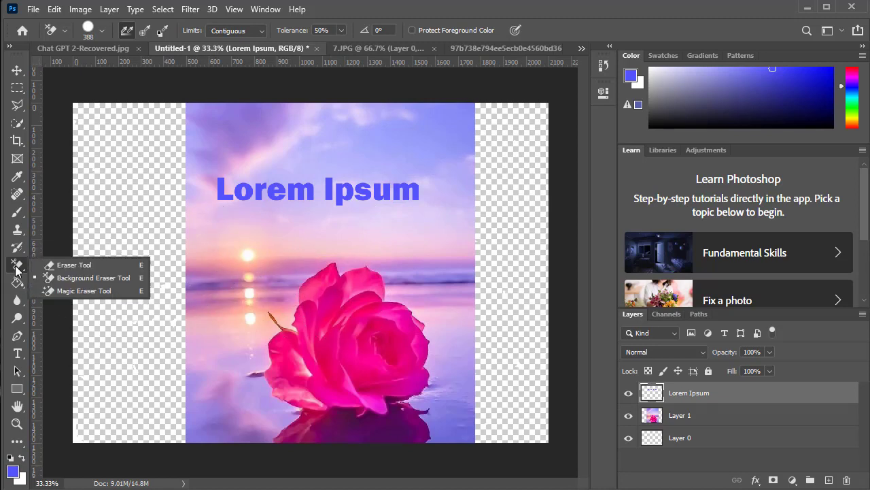
left_click(77, 266)
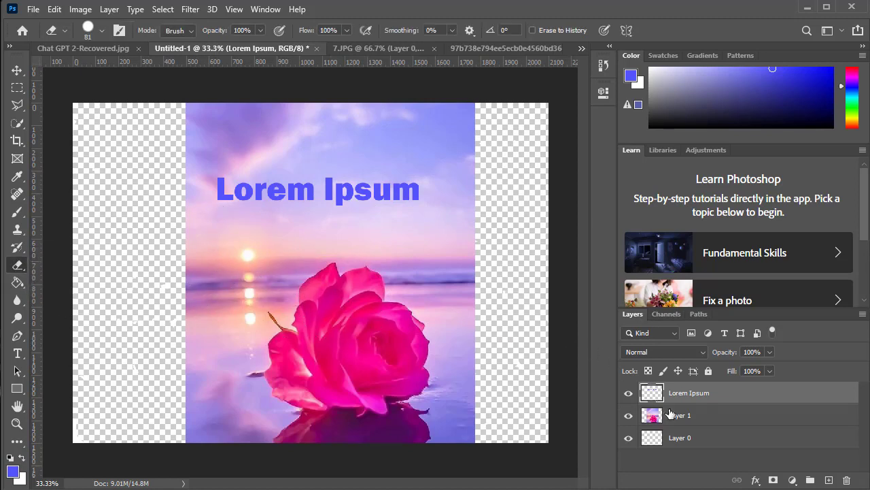
left_click(670, 414)
mouse_move(454, 177)
left_mouse_down()
mouse_move(297, 202)
mouse_move(395, 223)
mouse_move(303, 229)
left_mouse_up()
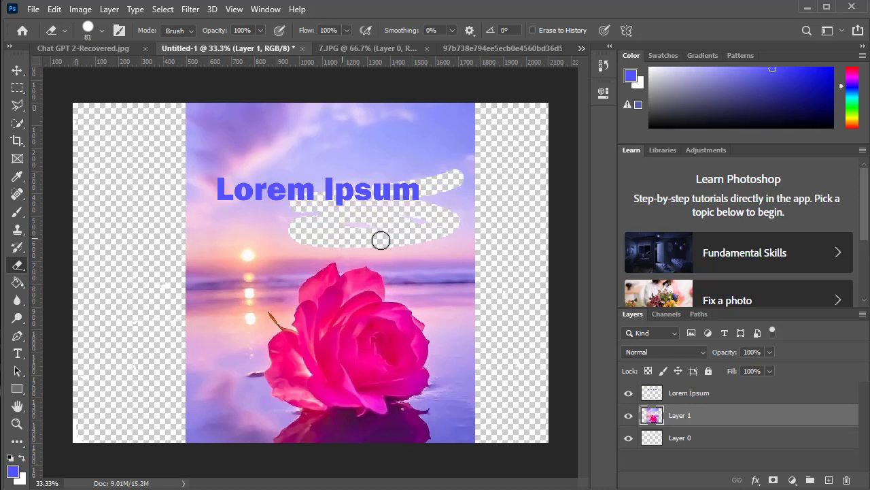
left_click_drag(402, 241, 385, 245)
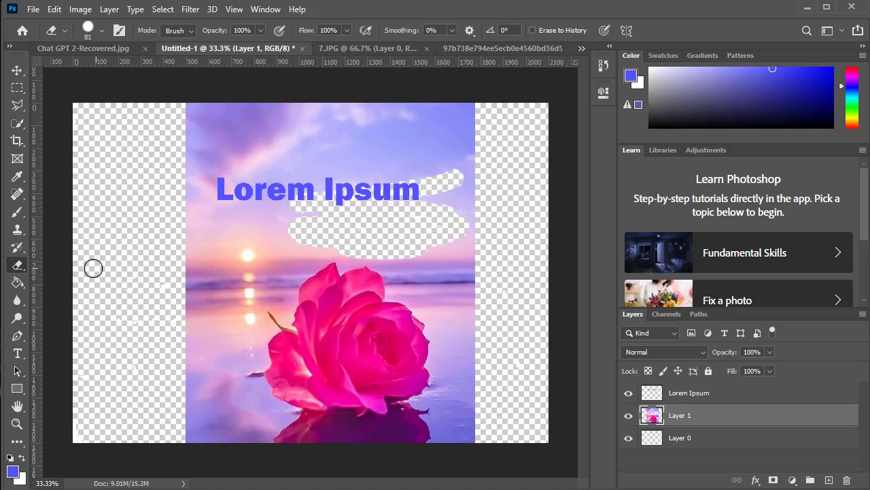
right_click(17, 265)
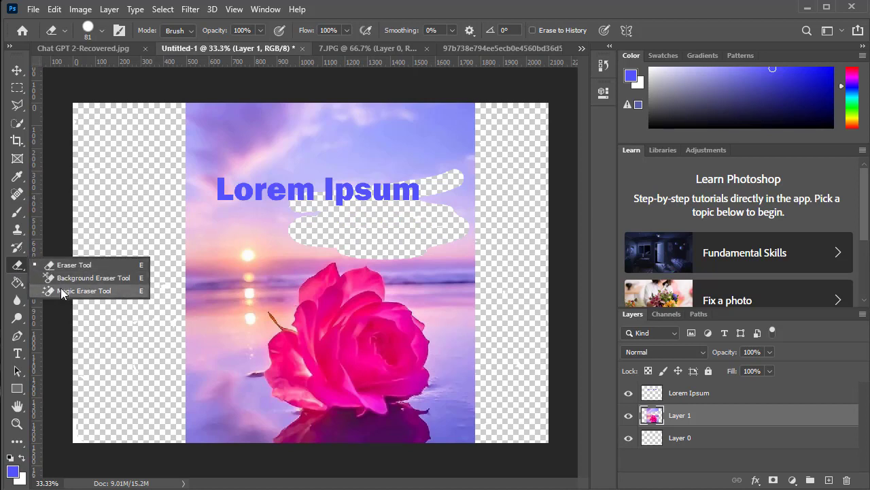
left_click(61, 291)
Magic-erase the sea around the sun's reflection, the sea left of the rose, and the sky
left_click(239, 296)
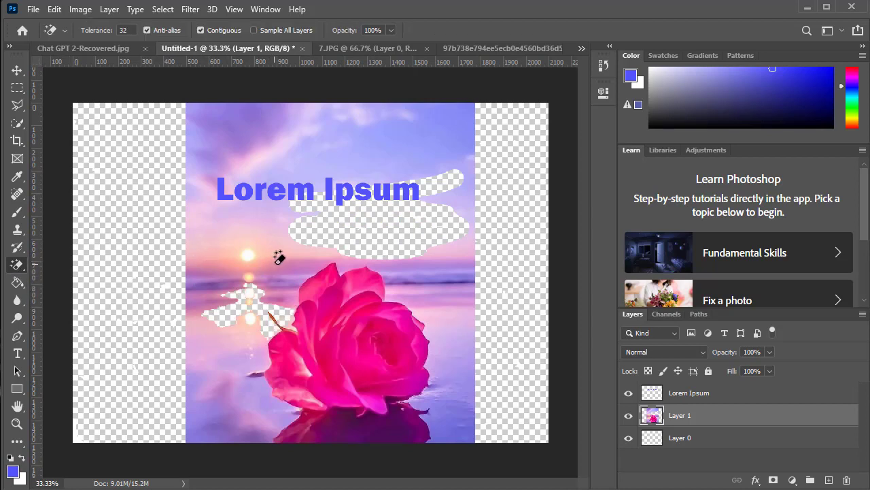
left_click(279, 257)
left_click(265, 213)
left_click(323, 145)
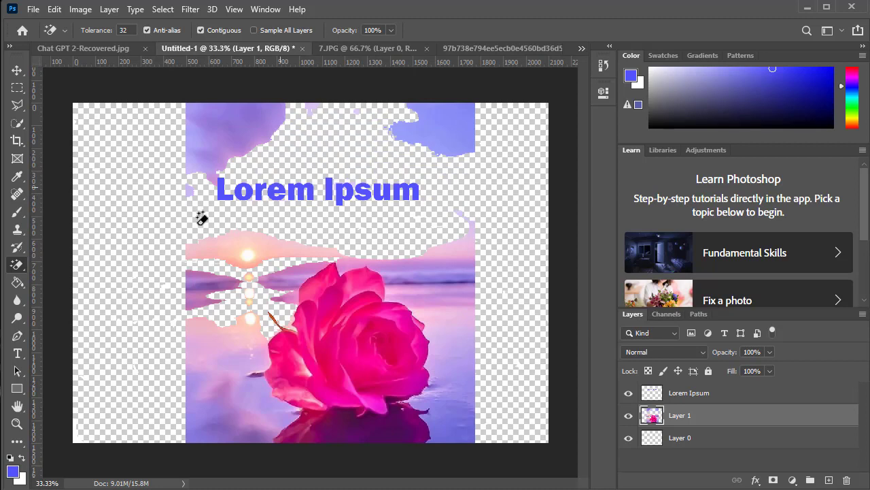
right_click(18, 265)
left_click(48, 267)
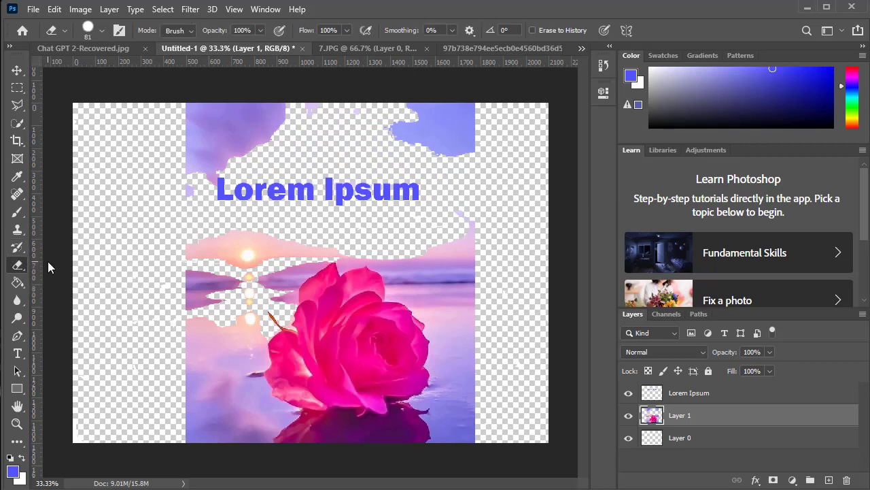